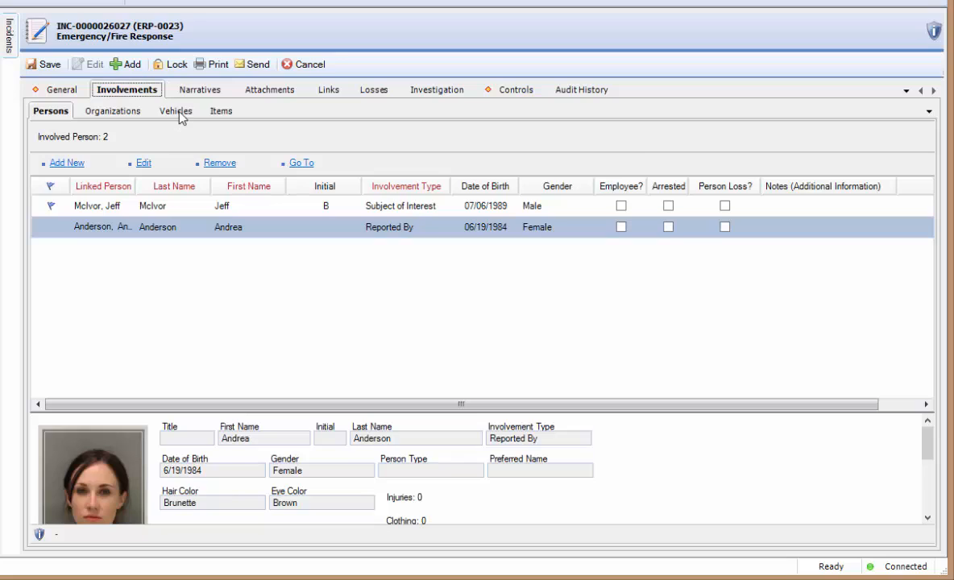
pyautogui.click(179, 113)
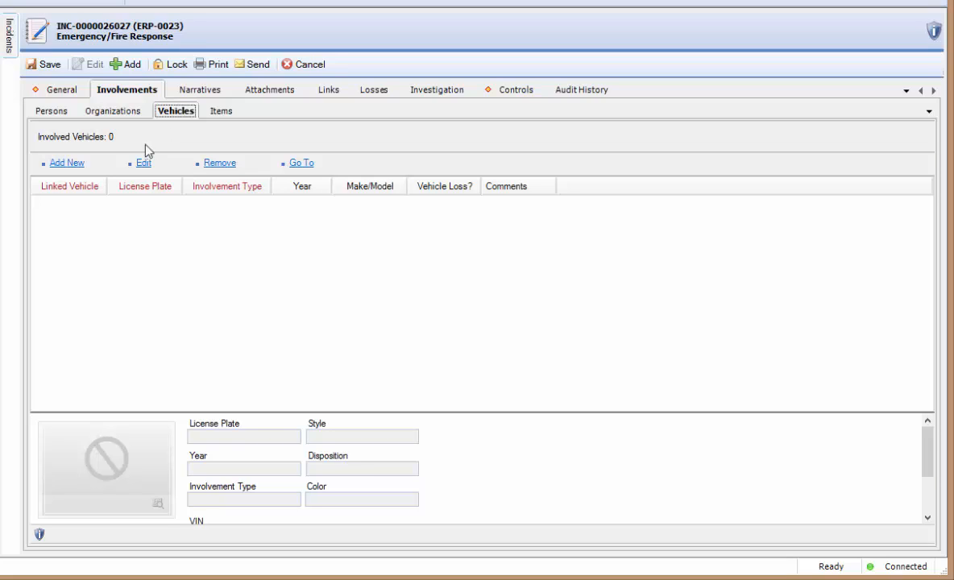
pyautogui.click(90, 193)
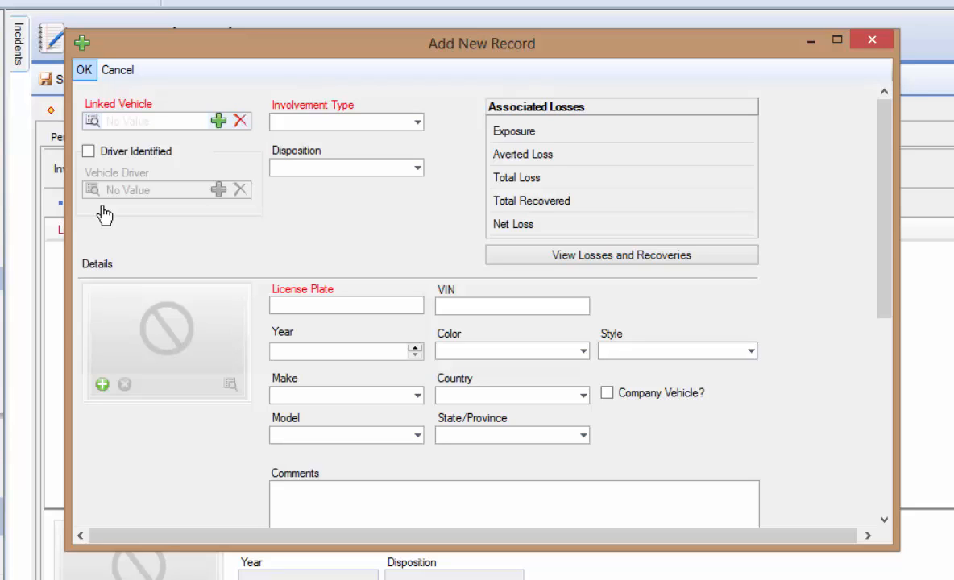
pyautogui.click(118, 125)
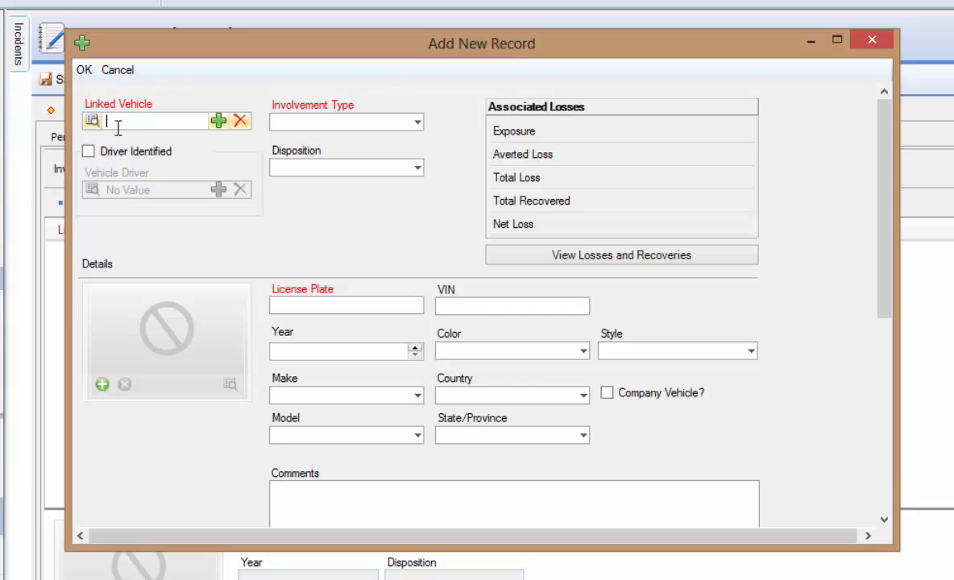
pyautogui.write('ad')
pyautogui.press('Down')
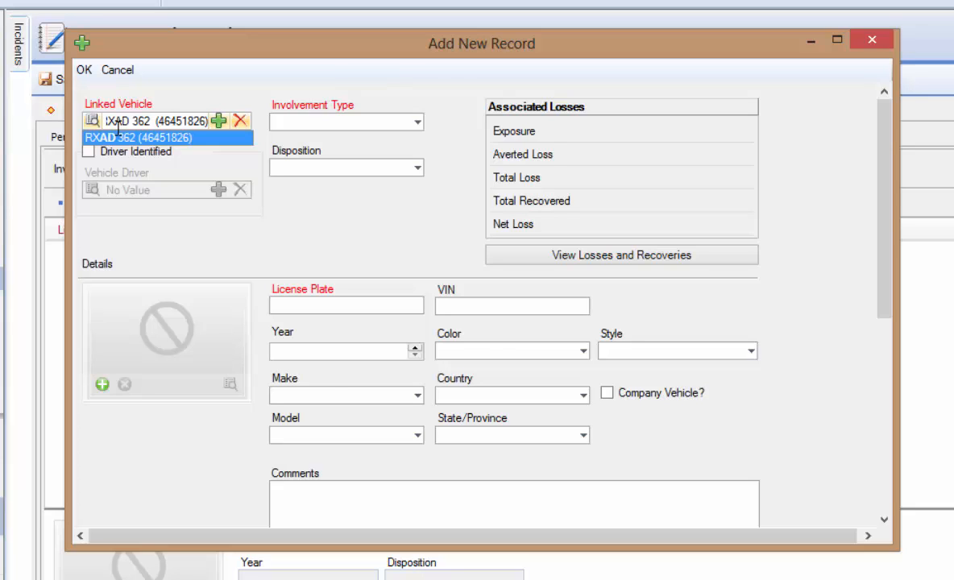
pyautogui.press('Return')
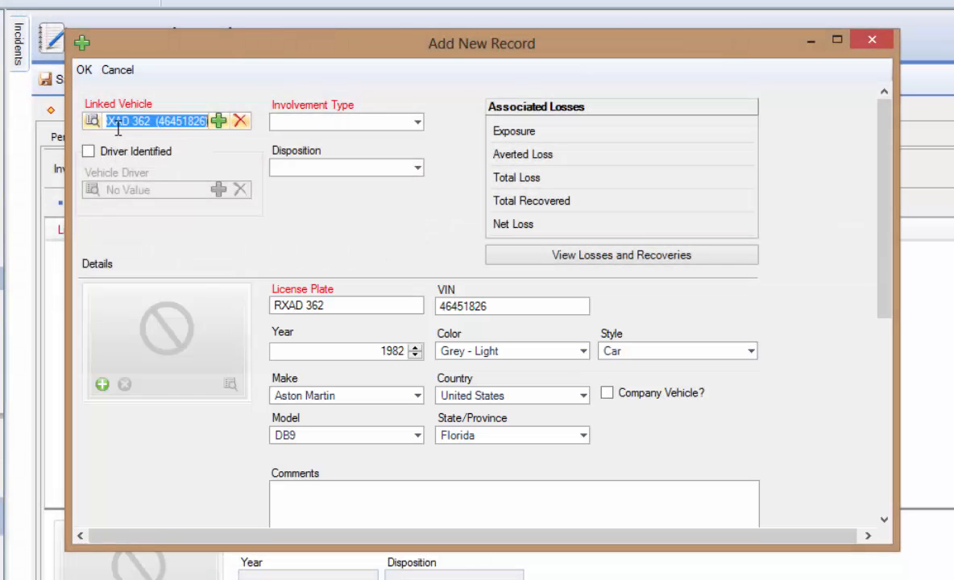
pyautogui.click(418, 122)
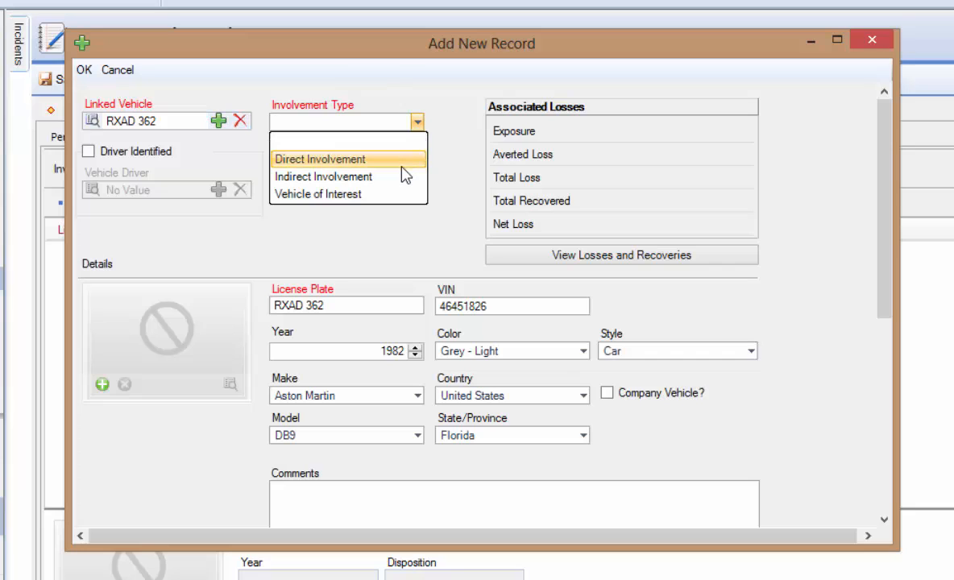
pyautogui.click(402, 167)
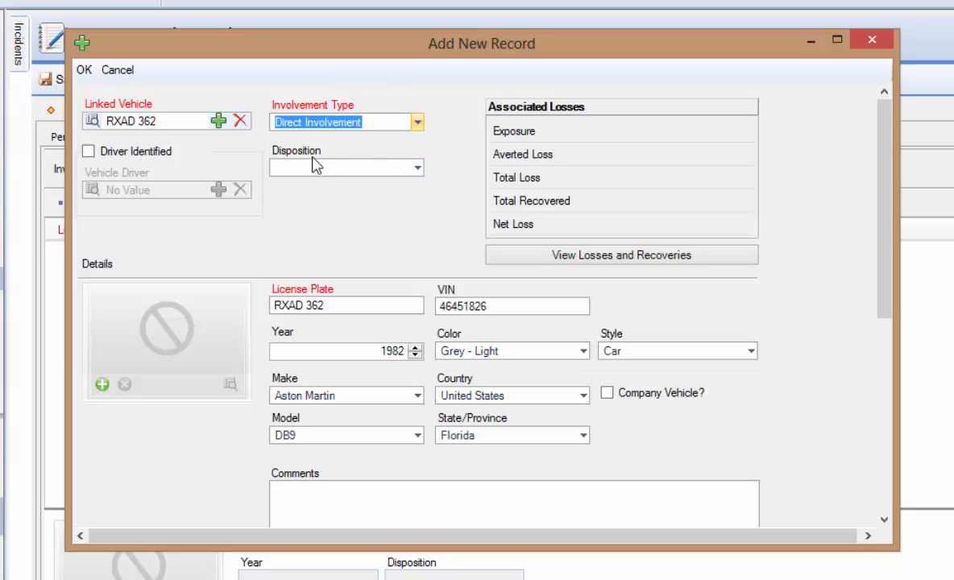
# Mark the driver as identified and link the incident's Subject of Interest as the vehicle driver
pyautogui.click(88, 151)
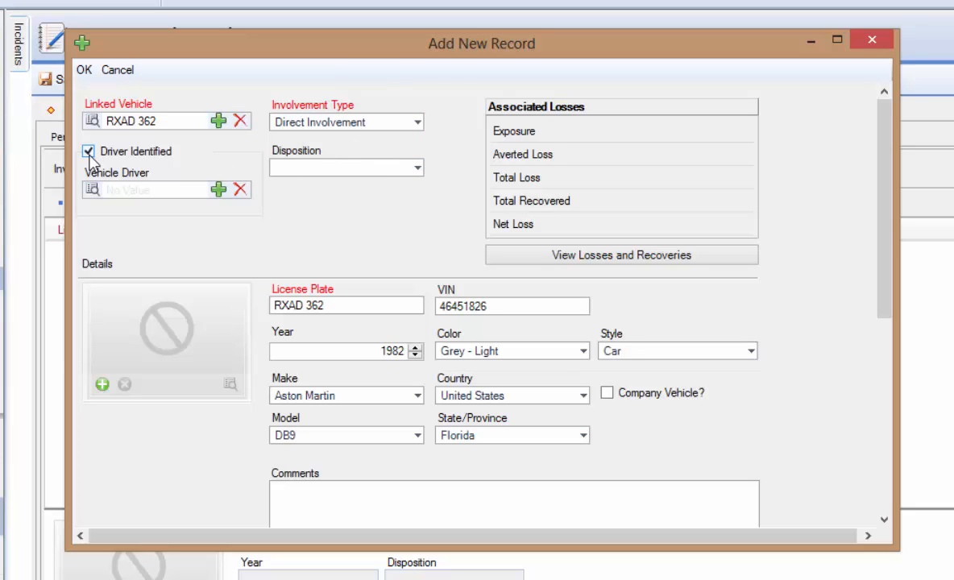
pyautogui.click(115, 188)
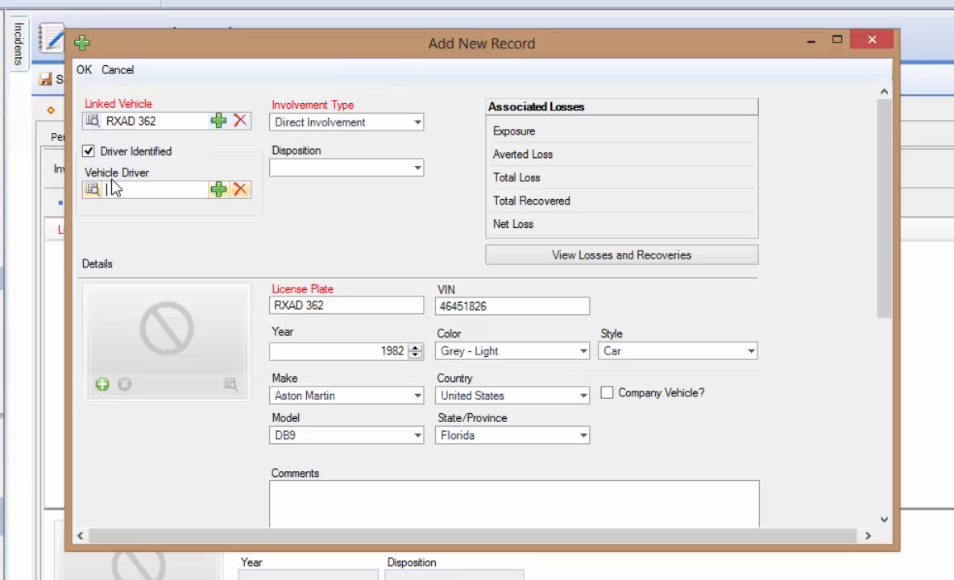
pyautogui.write('mciv')
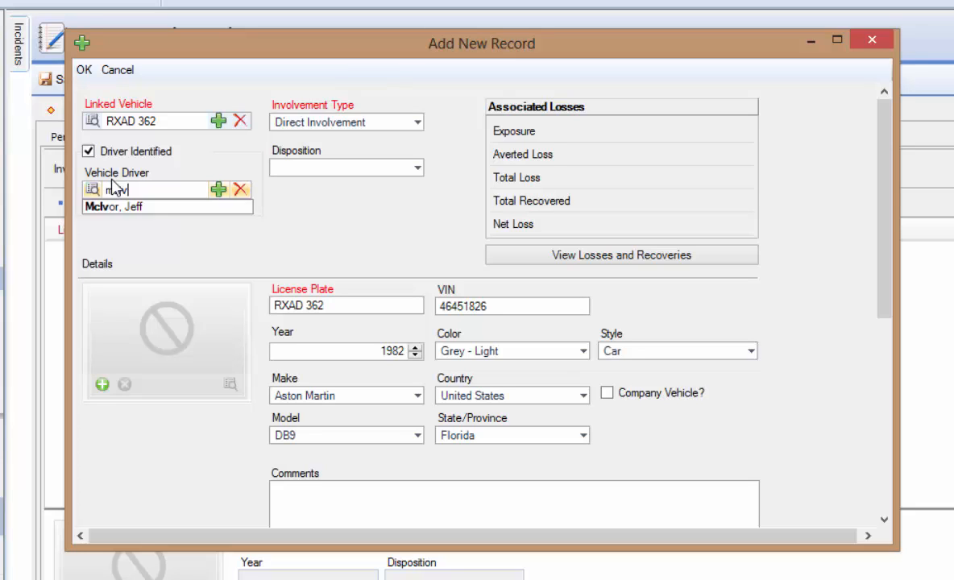
pyautogui.press('Down')
pyautogui.press('Return')
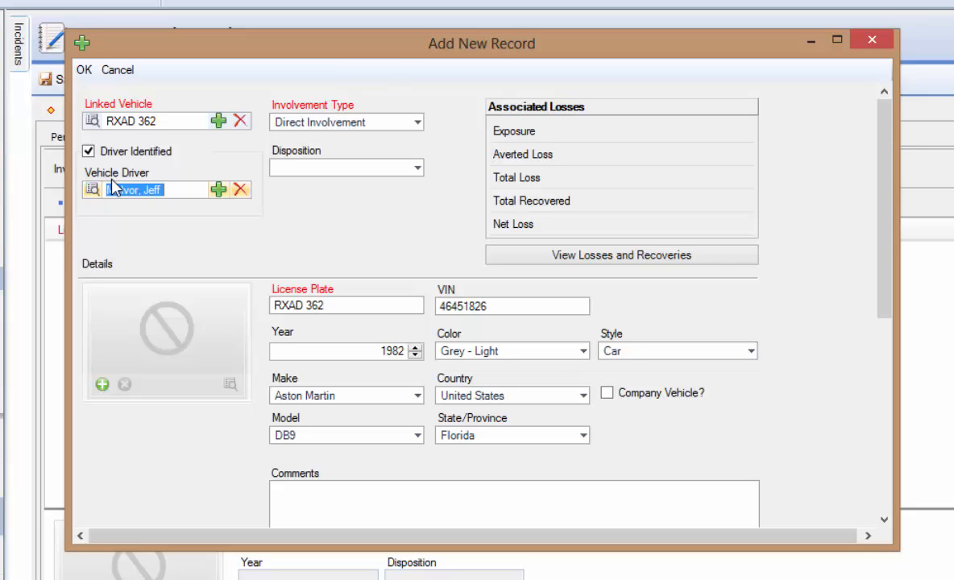
# Leave the disposition blank, set the vehicle's year to 2006 and confirm the new involvement record
pyautogui.click(418, 169)
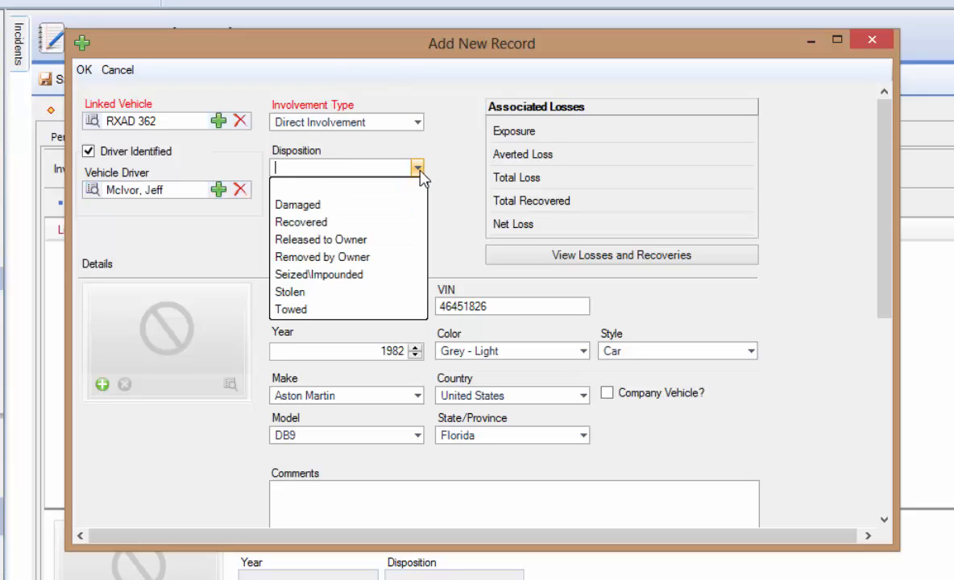
pyautogui.click(418, 170)
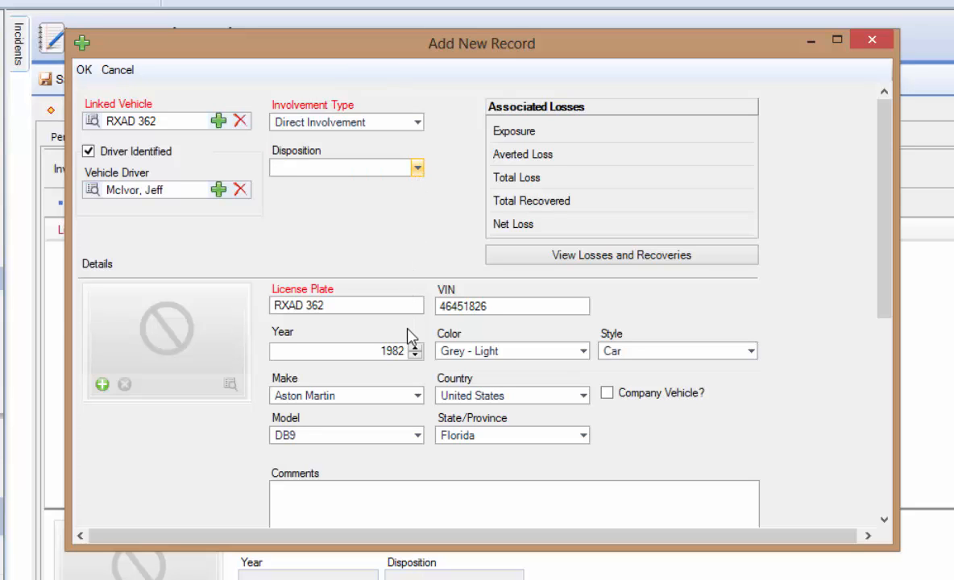
pyautogui.click(383, 352)
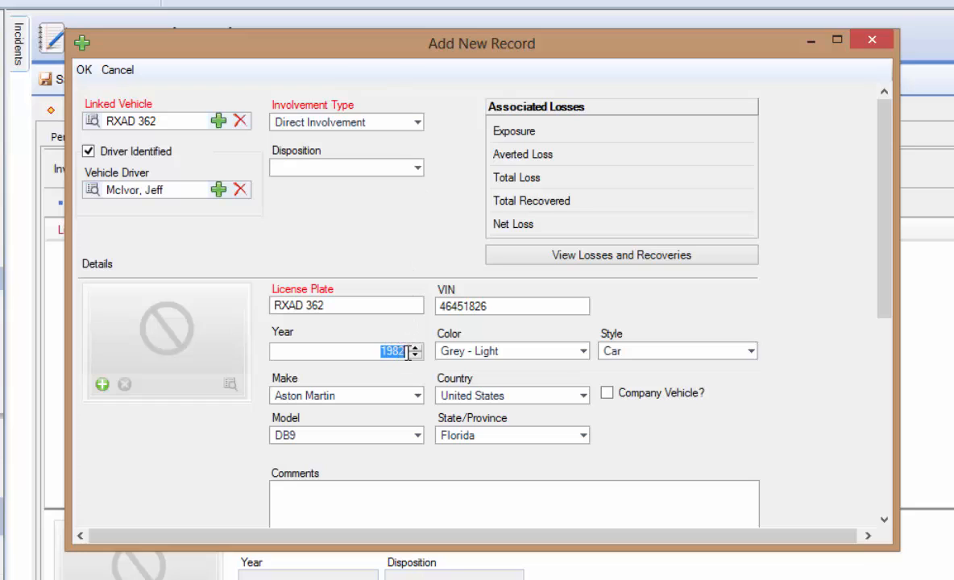
pyautogui.write('2006')
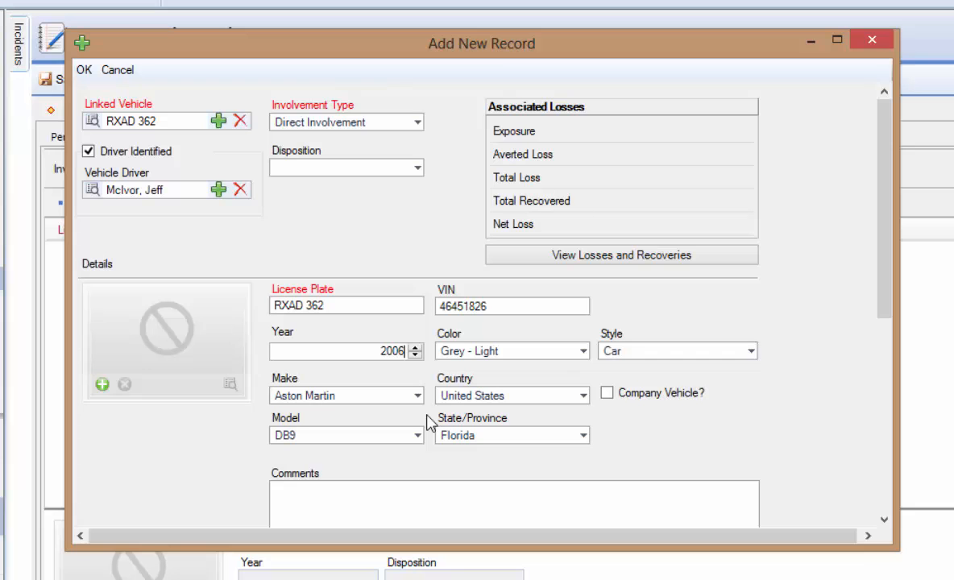
pyautogui.click(84, 70)
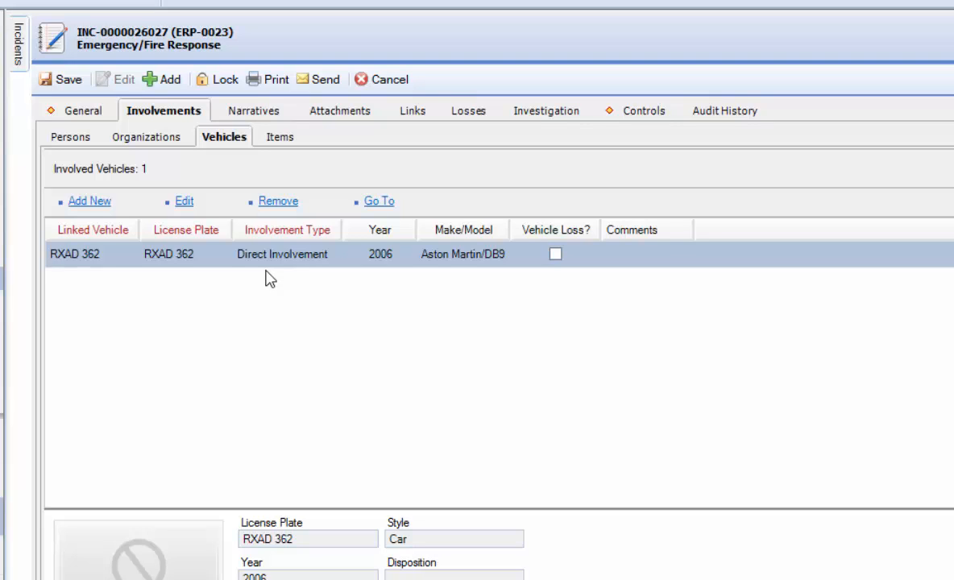
# Go to the linked vehicle's own record, set its year to 2006 and save it
pyautogui.click(378, 206)
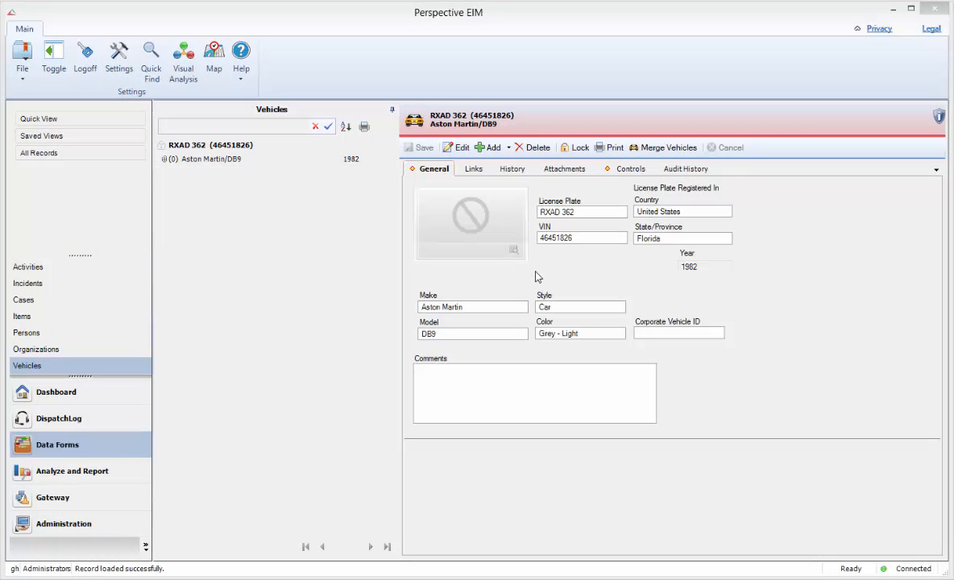
pyautogui.click(457, 148)
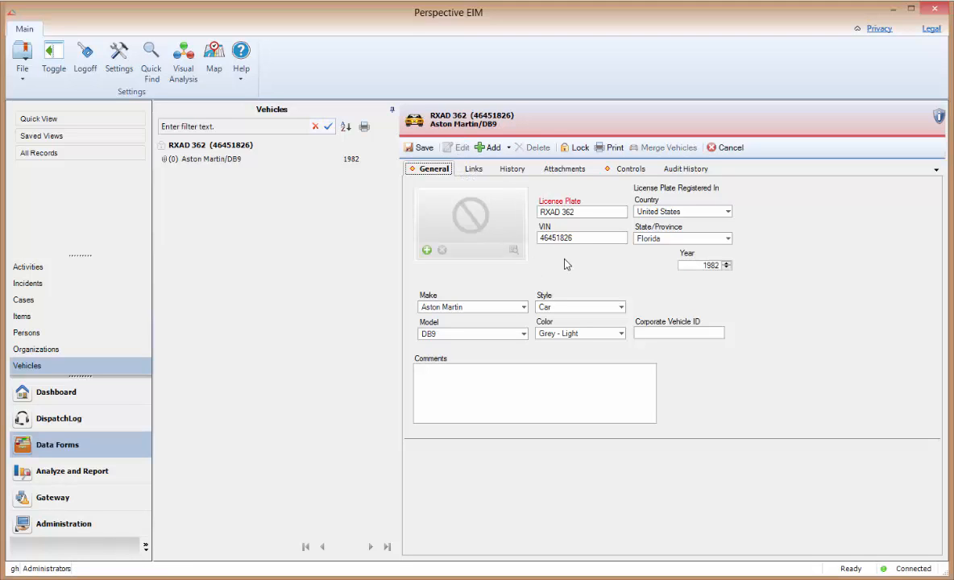
pyautogui.doubleClick(707, 265)
pyautogui.write('2006')
pyautogui.click(423, 148)
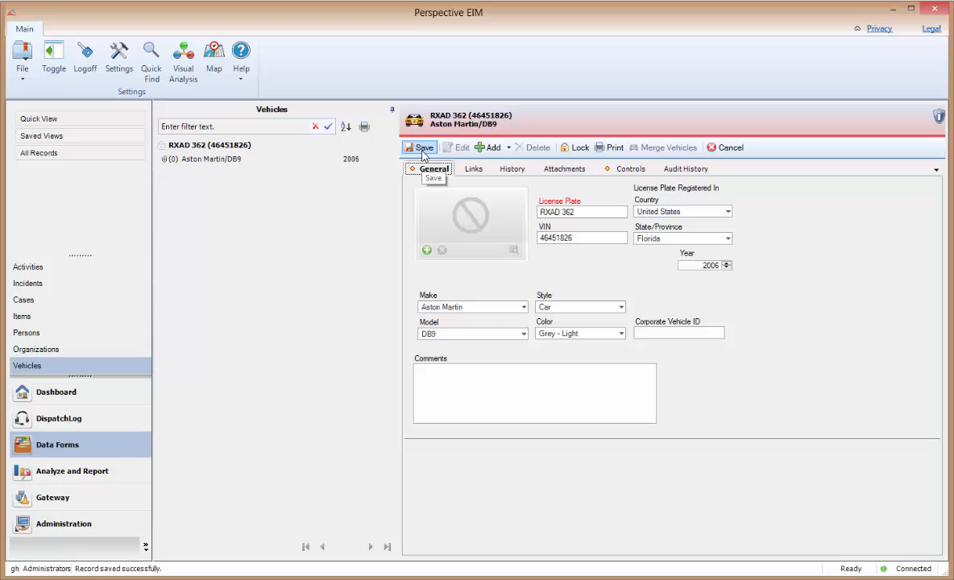
# Return to the incident and open a quick-add vehicle record from a new vehicle involvement's linked vehicle list
pyautogui.click(37, 287)
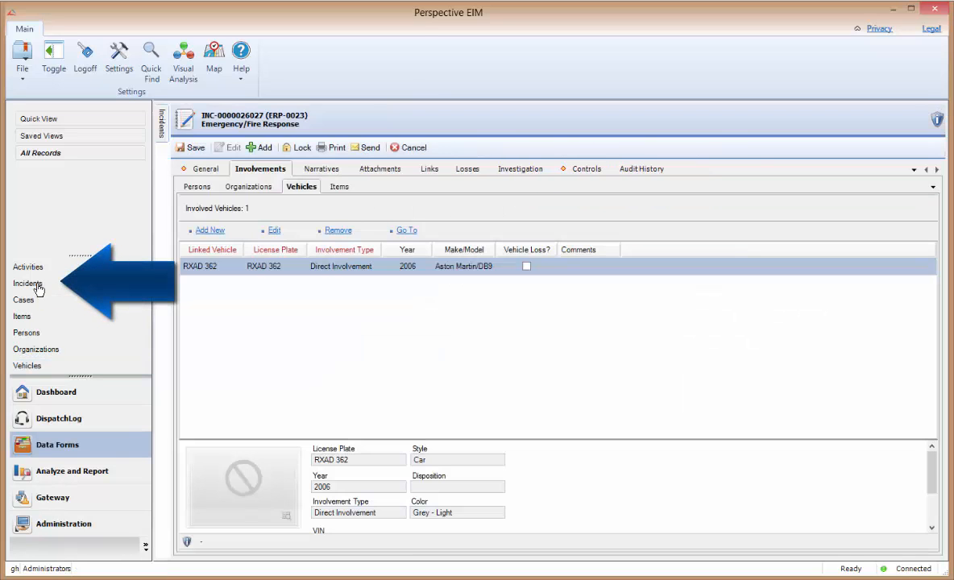
pyautogui.click(37, 286)
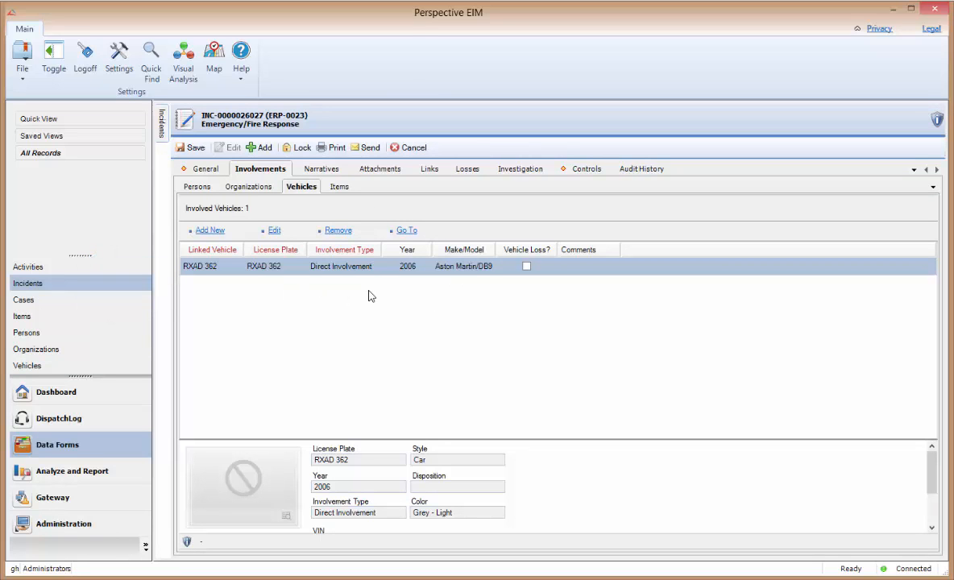
pyautogui.click(211, 230)
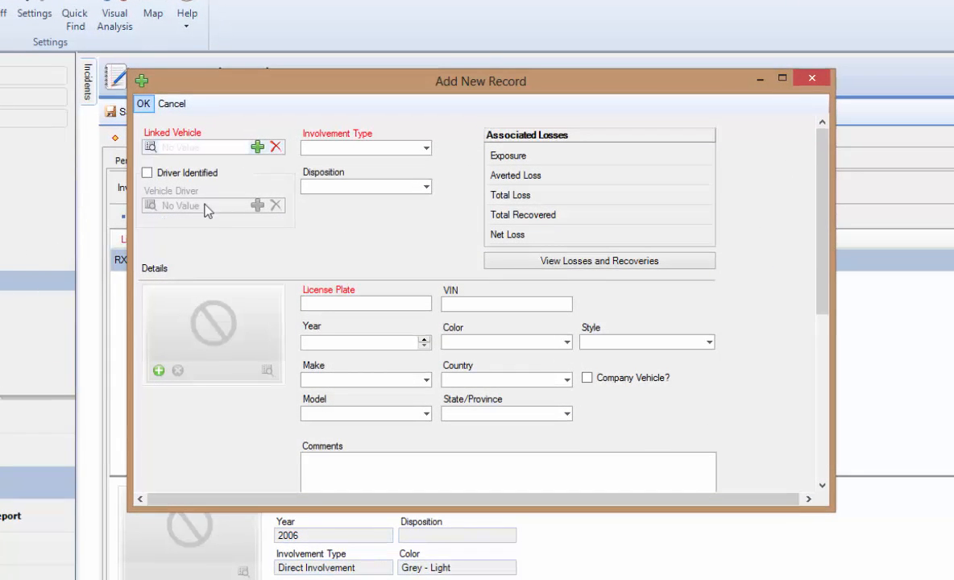
pyautogui.click(257, 147)
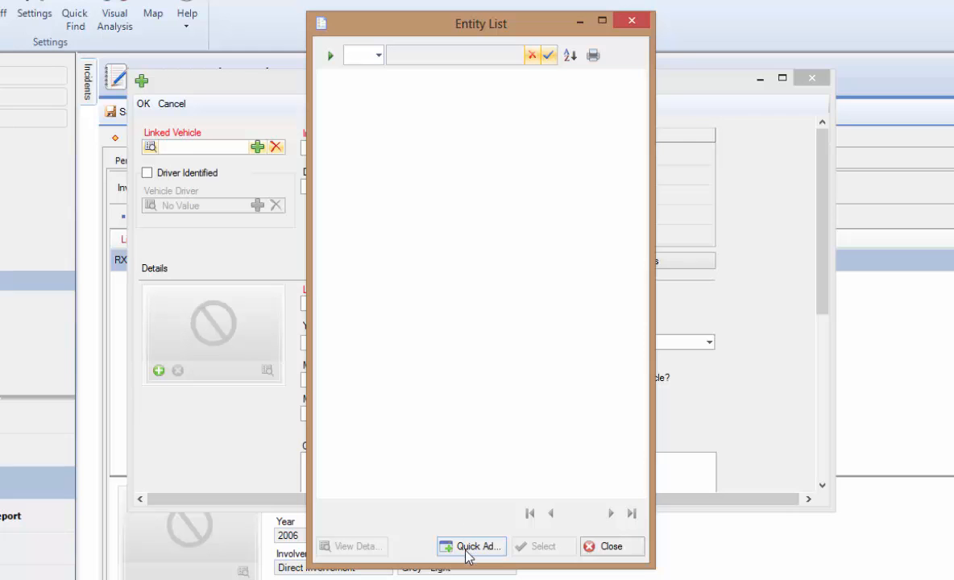
pyautogui.click(466, 548)
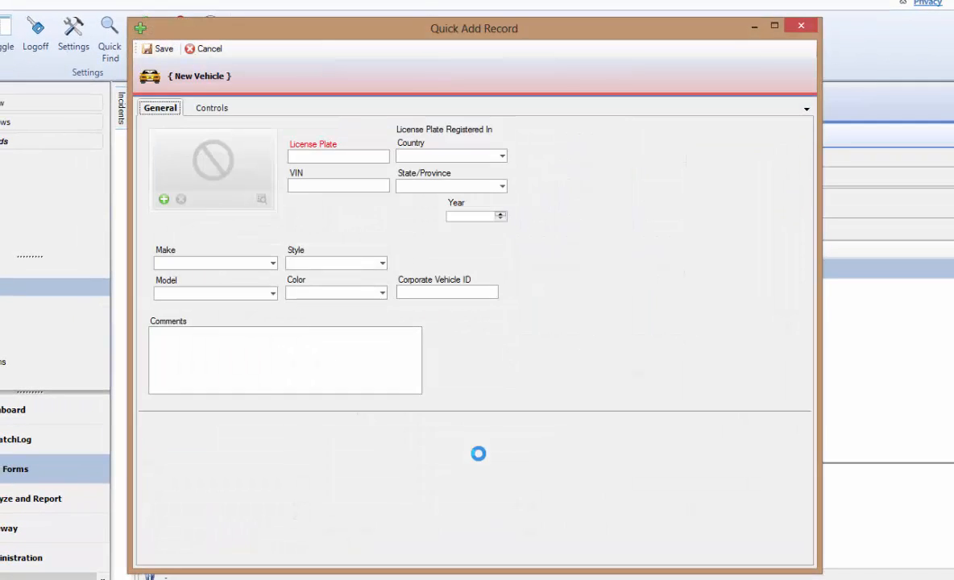
pyautogui.click(315, 156)
pyautogui.write('KEGF')
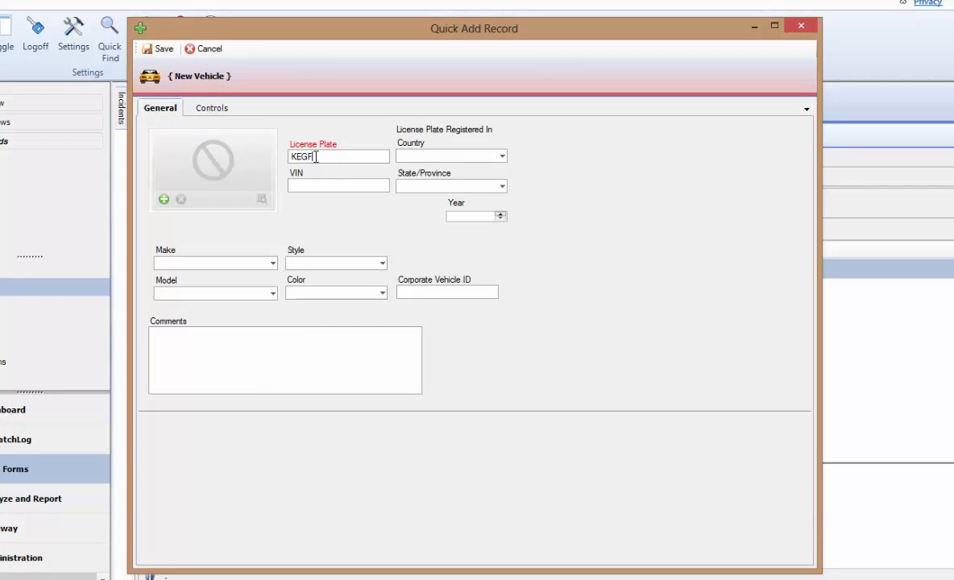
pyautogui.write(' 874')
pyautogui.click(502, 155)
pyautogui.click(497, 200)
pyautogui.click(502, 186)
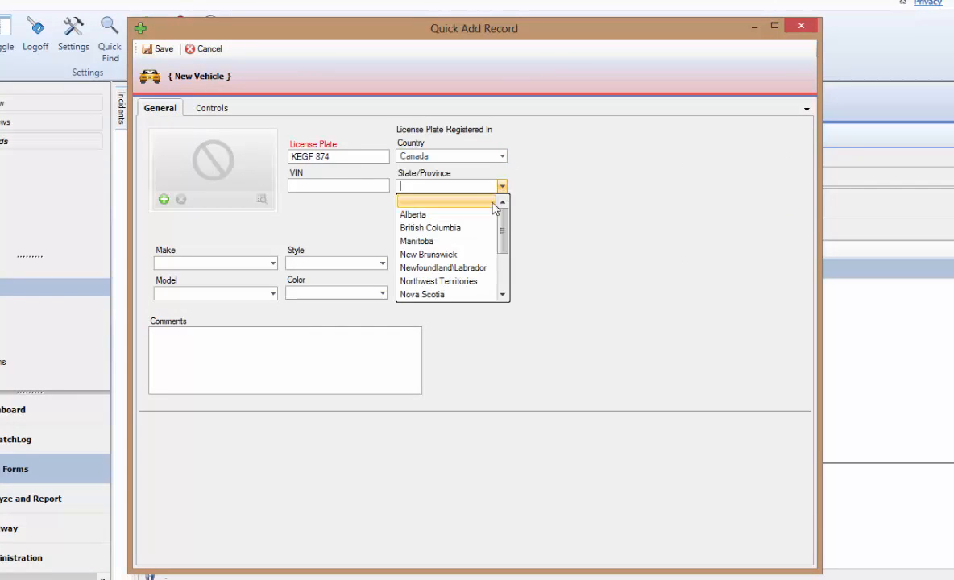
pyautogui.click(487, 204)
# Set the new vehicle's year to 2014
pyautogui.click(488, 216)
pyautogui.write('20')
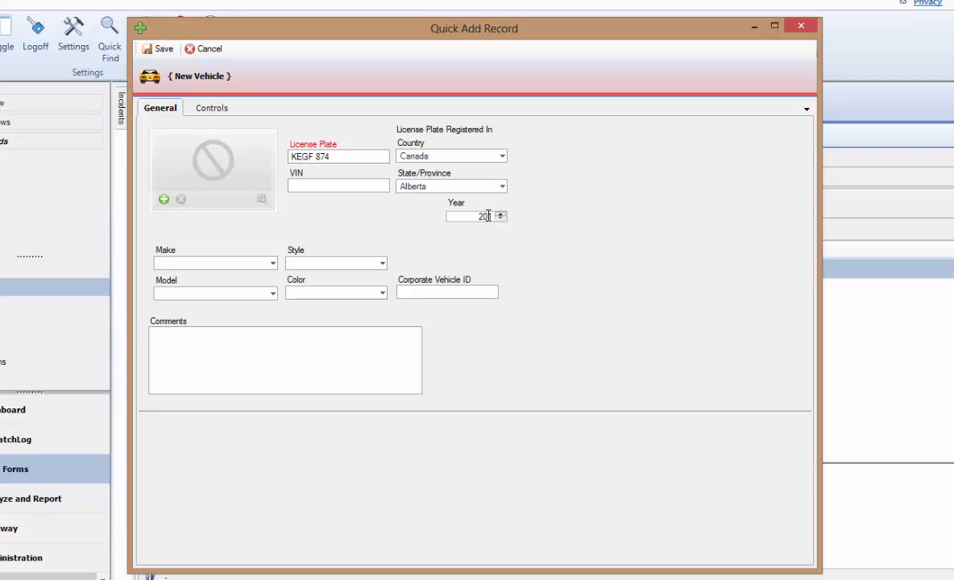
pyautogui.write('14')
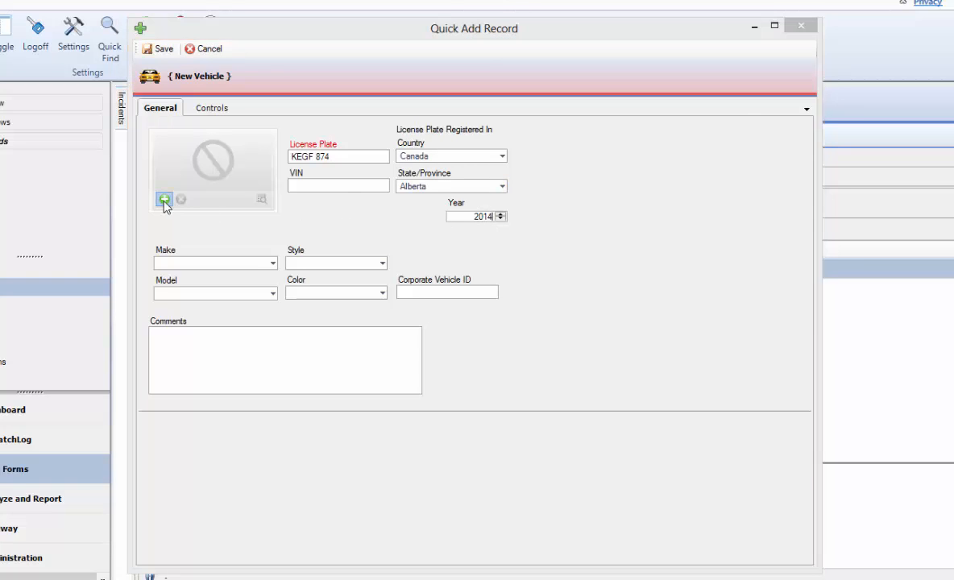
# Attach the red SUV picture from the Vehicles folder in Pictures as the new vehicle's image
pyautogui.click(163, 199)
pyautogui.click(265, 76)
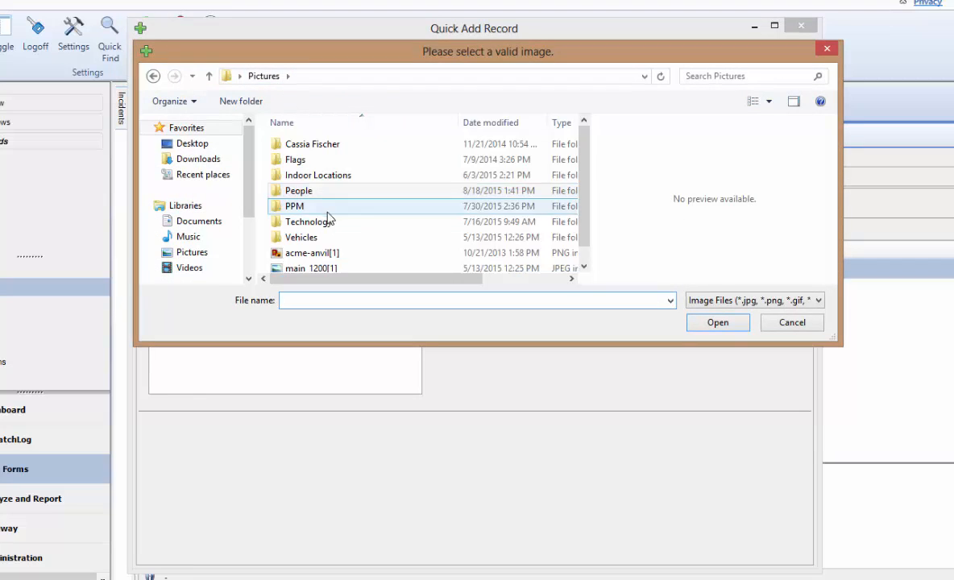
pyautogui.doubleClick(322, 238)
pyautogui.doubleClick(385, 143)
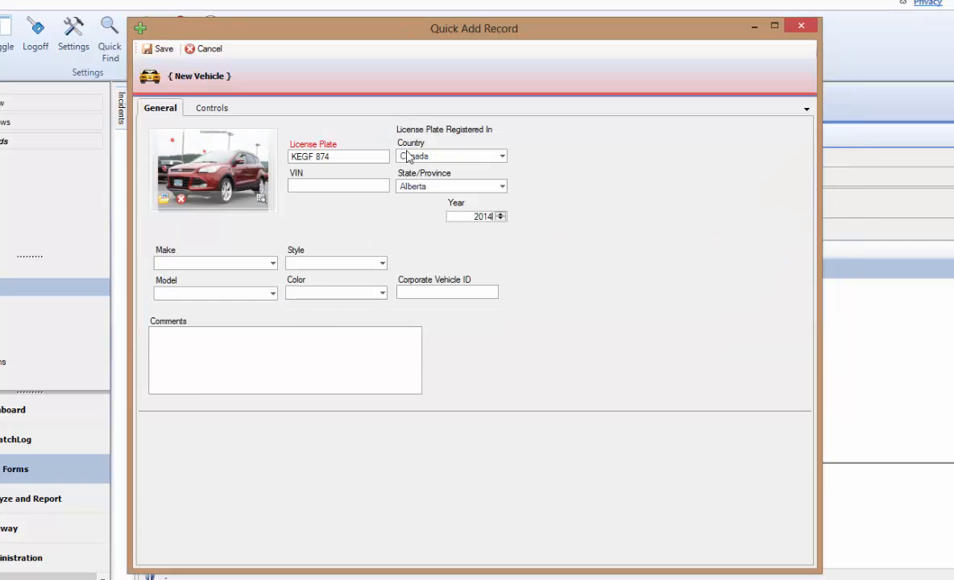
# Set the new vehicle's make to Ford and its model to Escape
pyautogui.click(266, 262)
pyautogui.write('Ford')
pyautogui.press('Return')
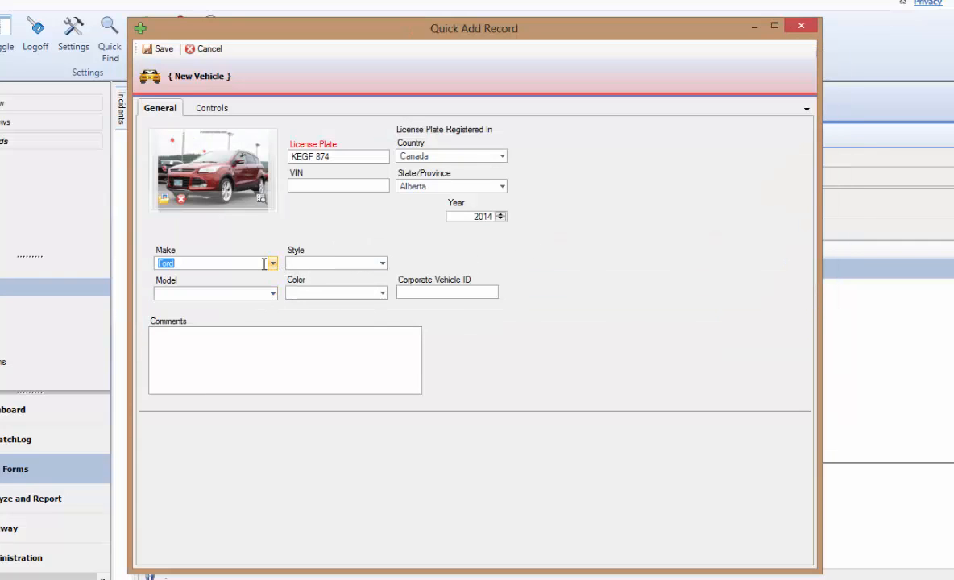
pyautogui.click(235, 293)
pyautogui.write('Escape')
pyautogui.press('Return')
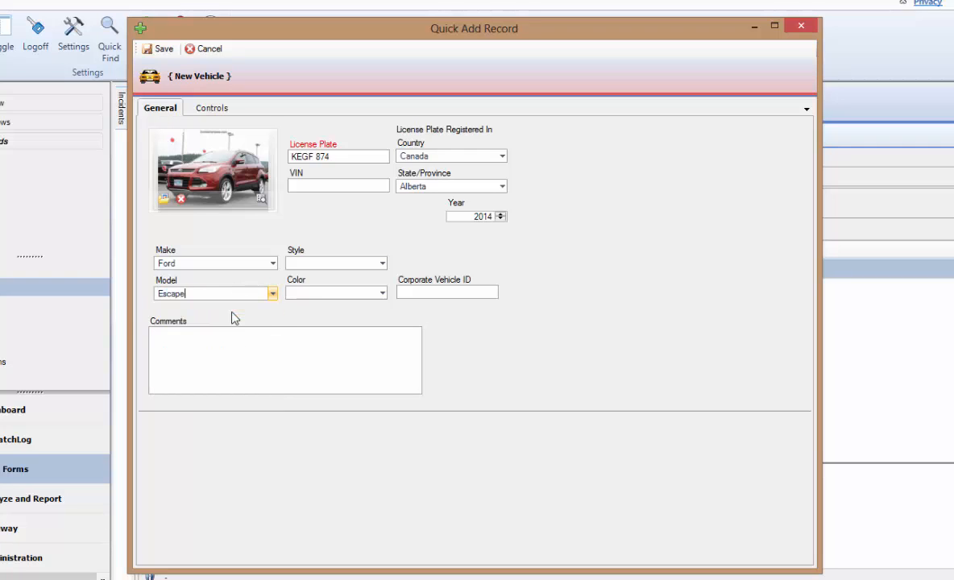
# Set the new vehicle's style to SUV \ Cross-Over and its color to Red
pyautogui.click(382, 262)
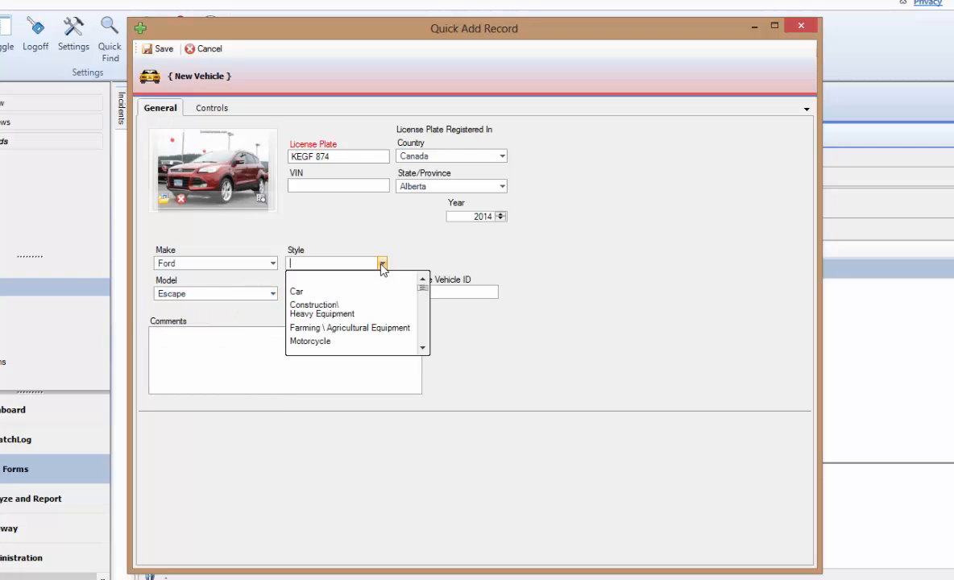
pyautogui.click(422, 347)
pyautogui.click(422, 347)
pyautogui.click(423, 347)
pyautogui.click(423, 347)
pyautogui.click(376, 336)
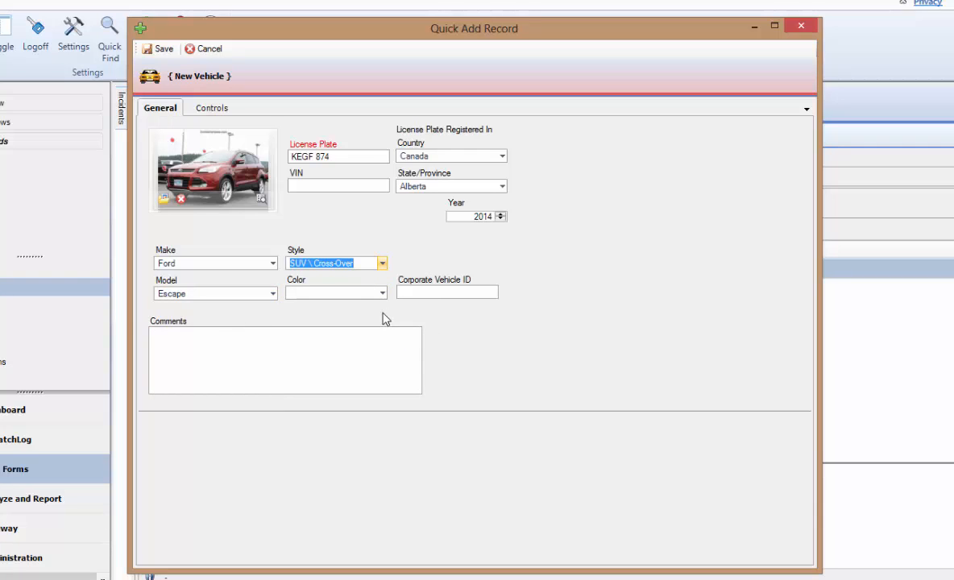
pyautogui.click(382, 293)
pyautogui.moveTo(388, 313); pyautogui.dragTo(391, 373)
pyautogui.click(377, 374)
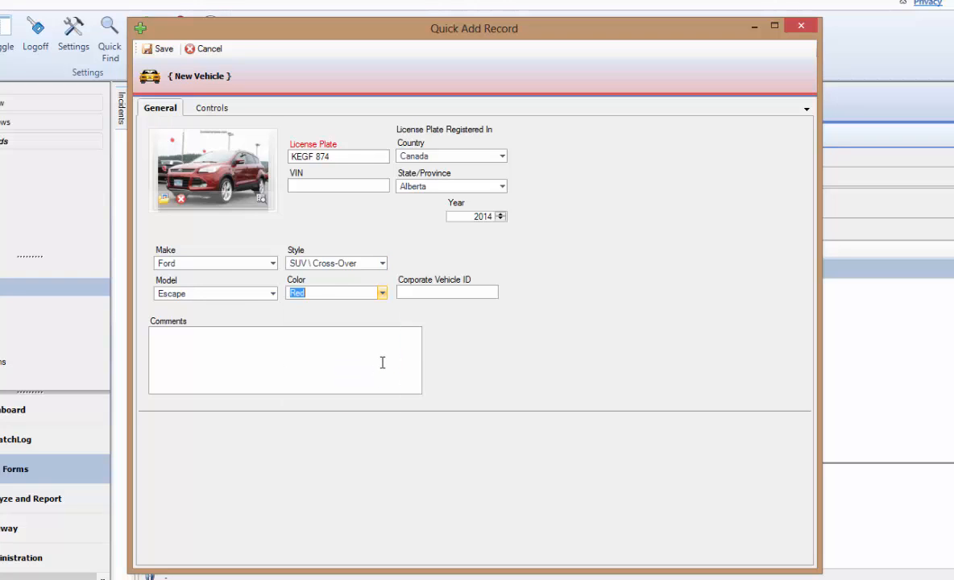
# Set the new vehicle's access level to Level 1 (Lowest) and all other workgroups' rights to Update, and save the vehicle record
pyautogui.click(213, 110)
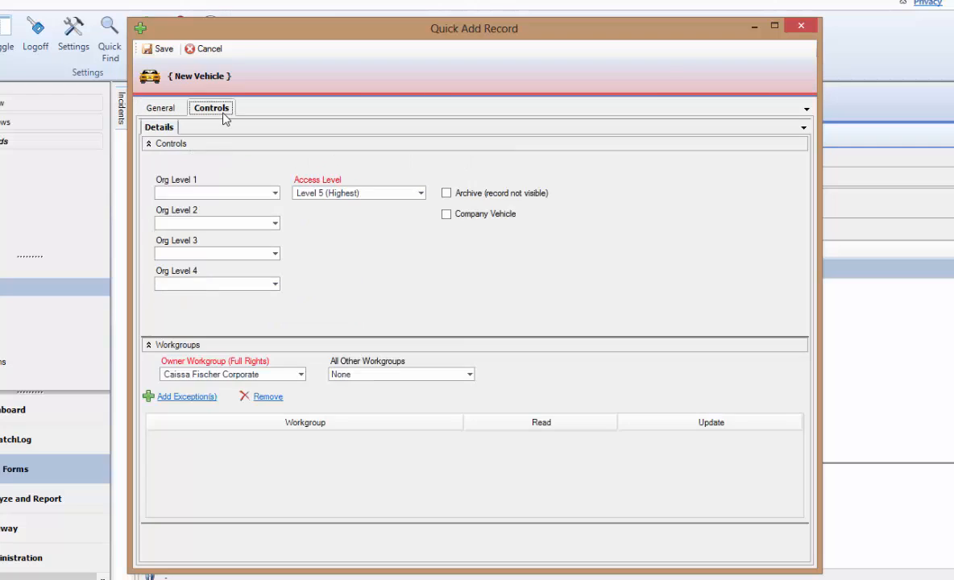
pyautogui.click(419, 193)
pyautogui.click(412, 224)
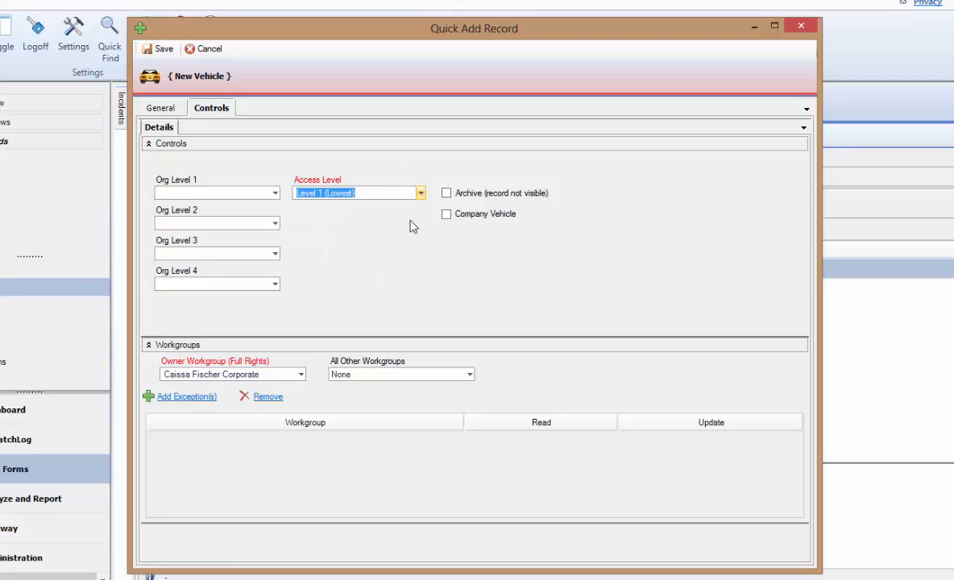
pyautogui.click(472, 376)
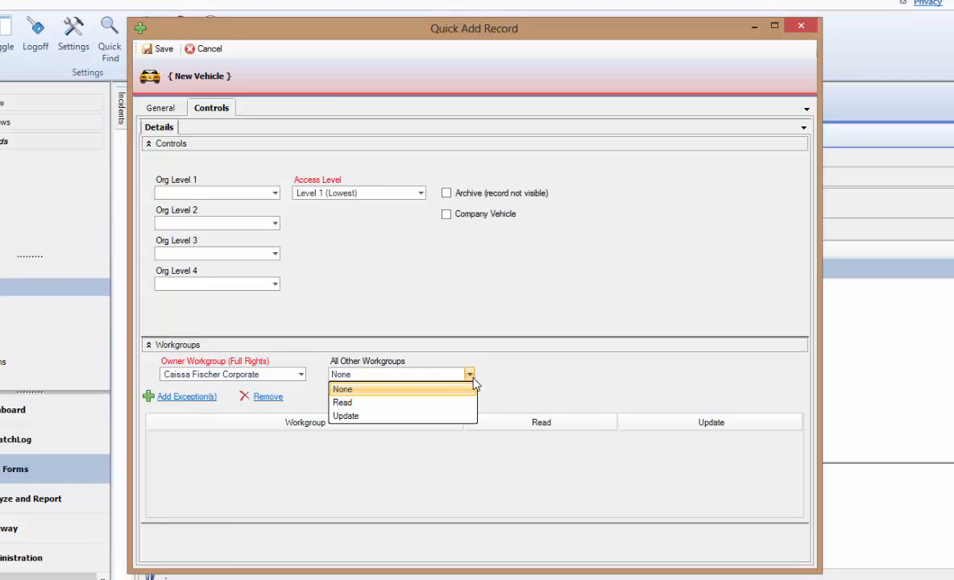
pyautogui.click(460, 416)
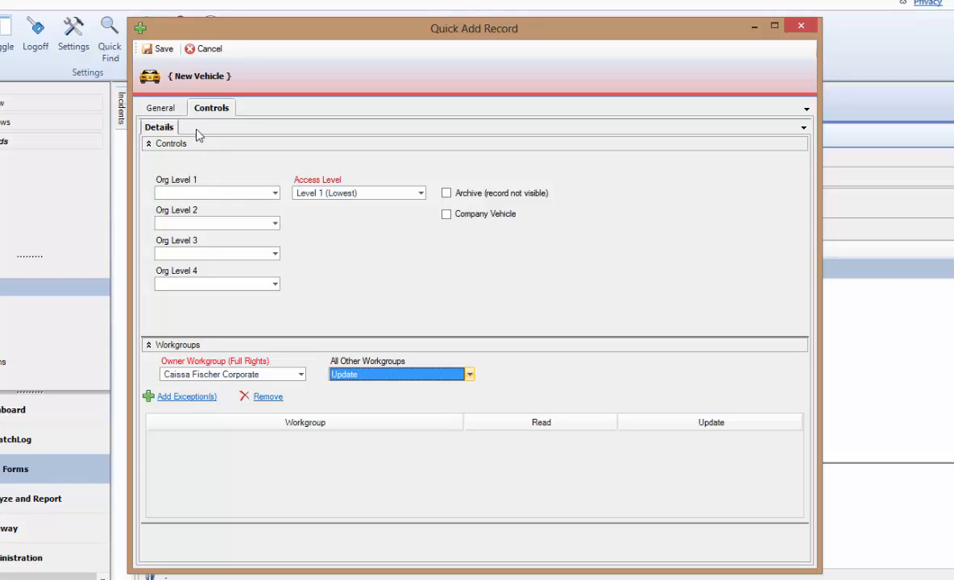
pyautogui.click(162, 50)
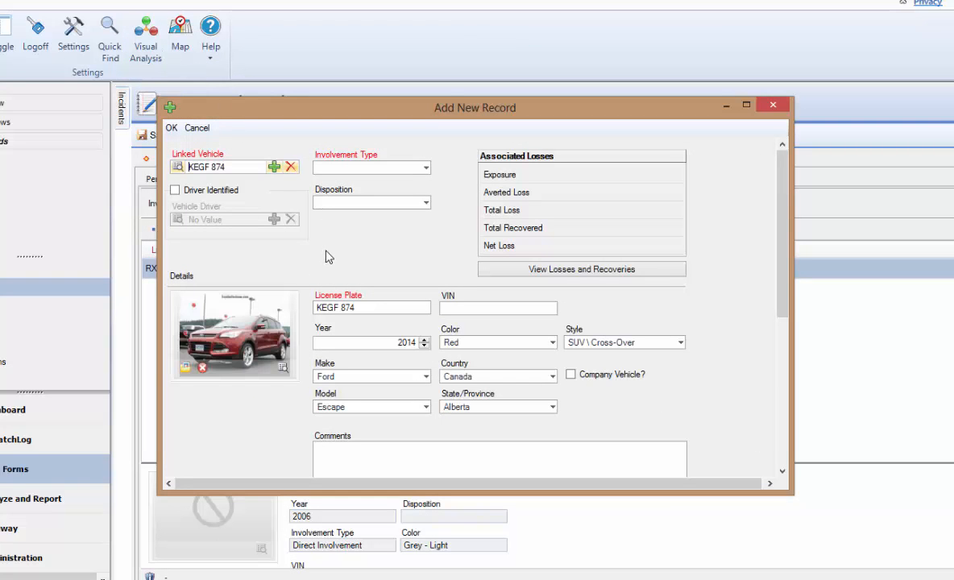
# Set the linked vehicle's involvement type to Indirect Involvement and disposition to Towed, and add it to the incident's involved vehicles
pyautogui.click(425, 167)
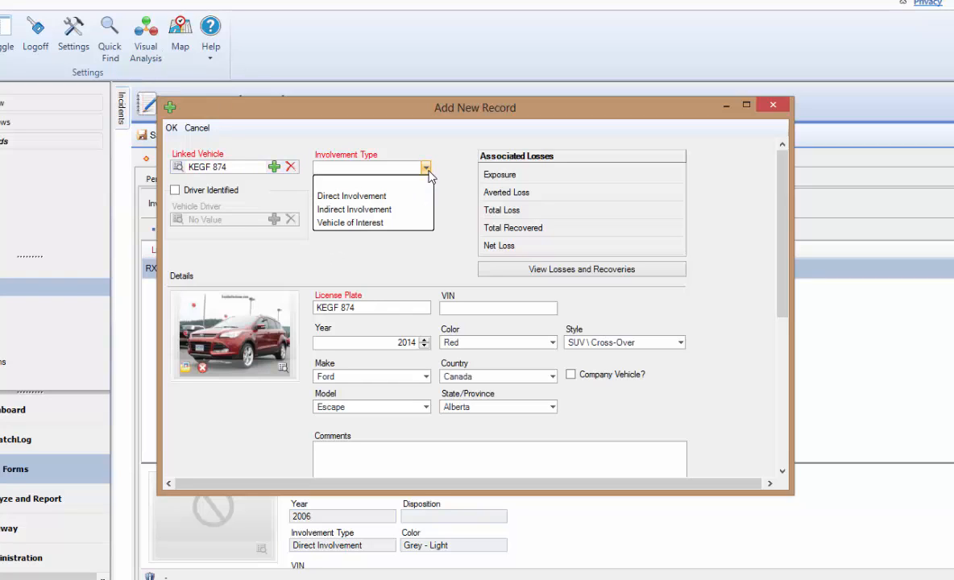
pyautogui.click(423, 208)
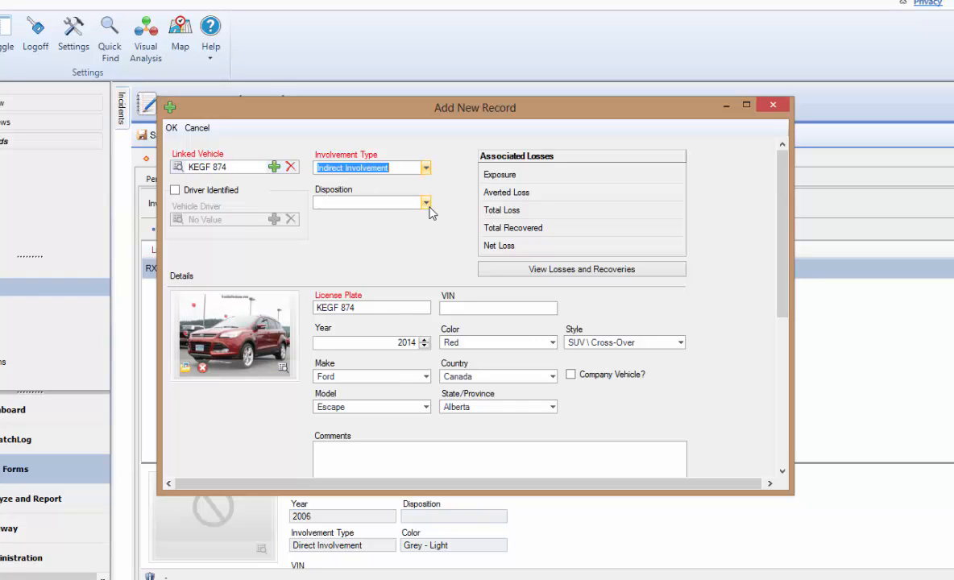
pyautogui.click(429, 207)
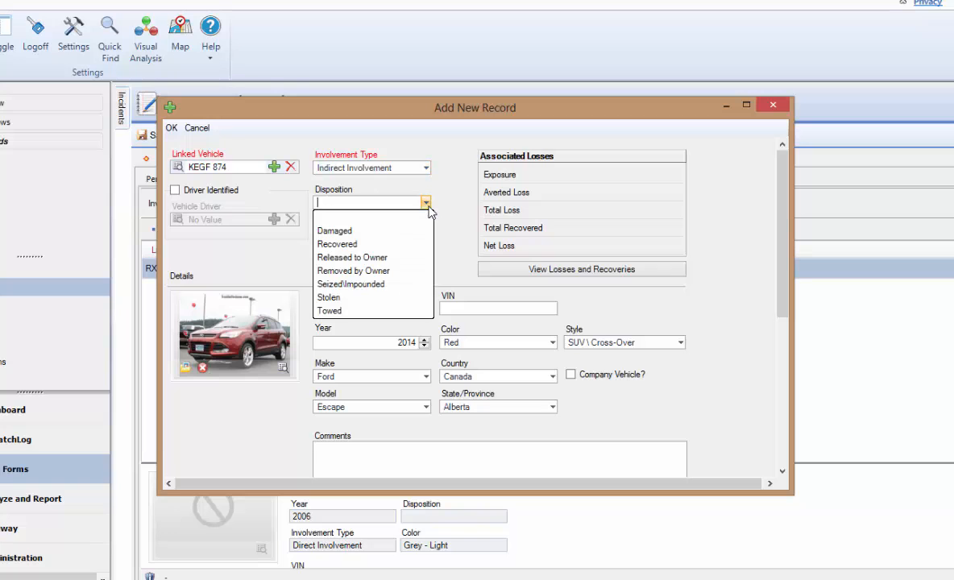
pyautogui.click(412, 312)
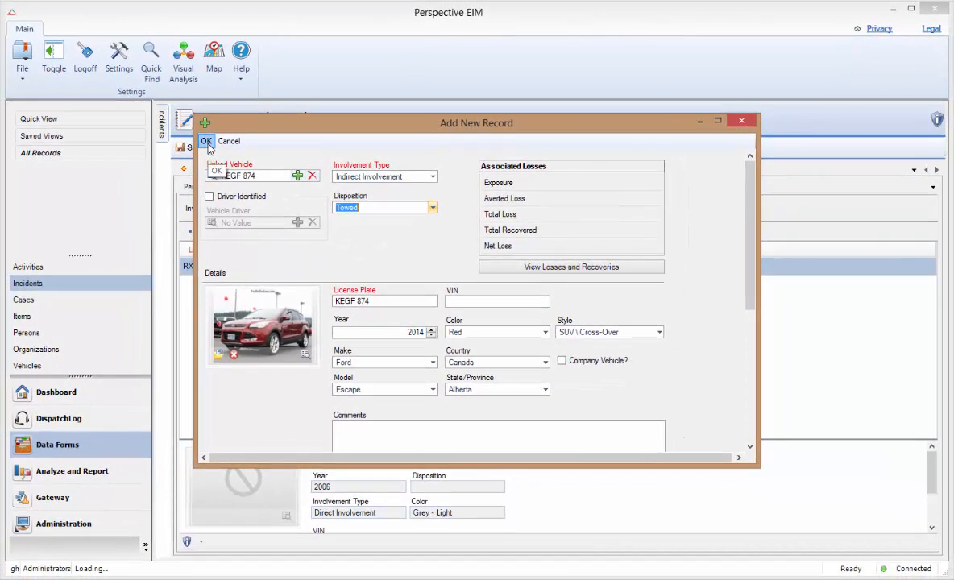
pyautogui.click(206, 141)
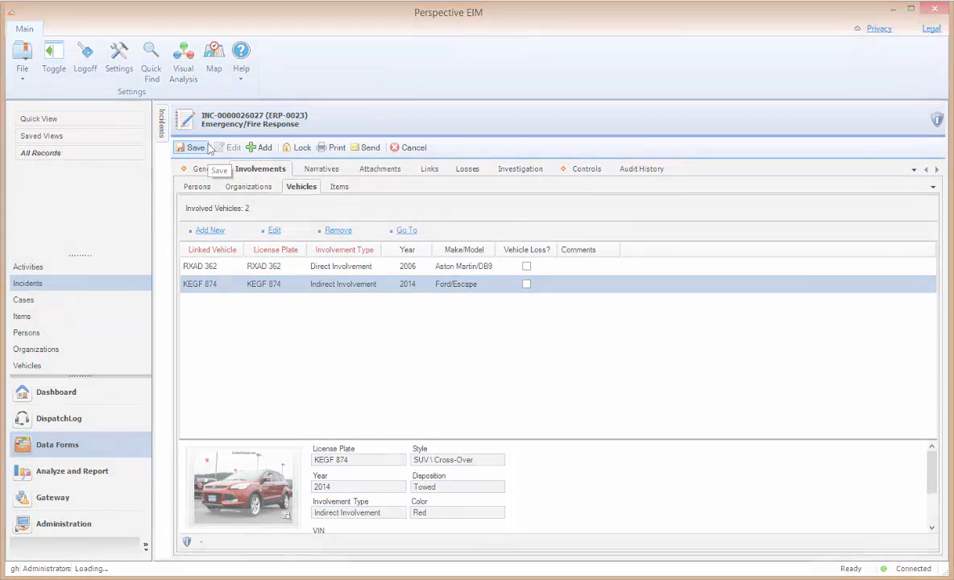